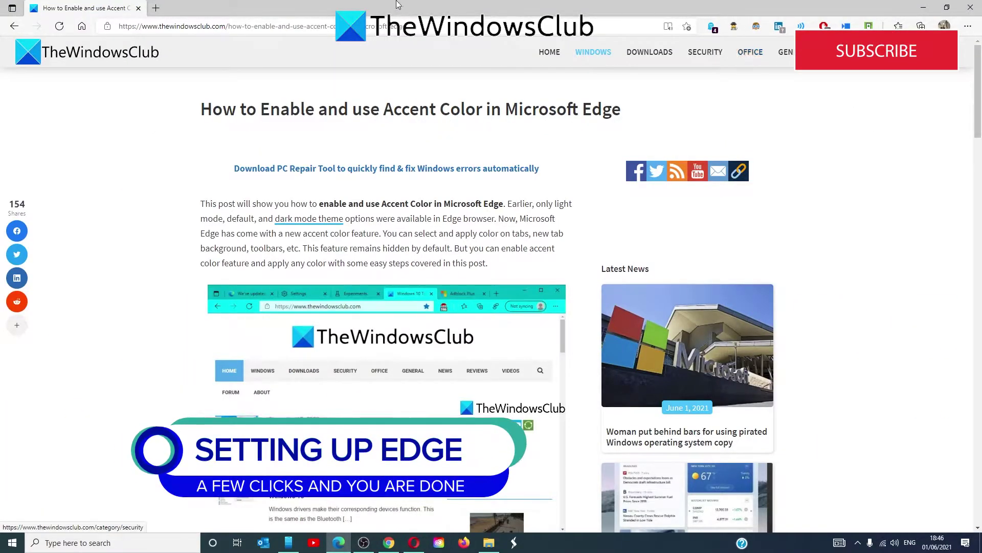
- Load edge://flags in a new browser tab
{"action": "left_click", "coordinate": [156, 8]}
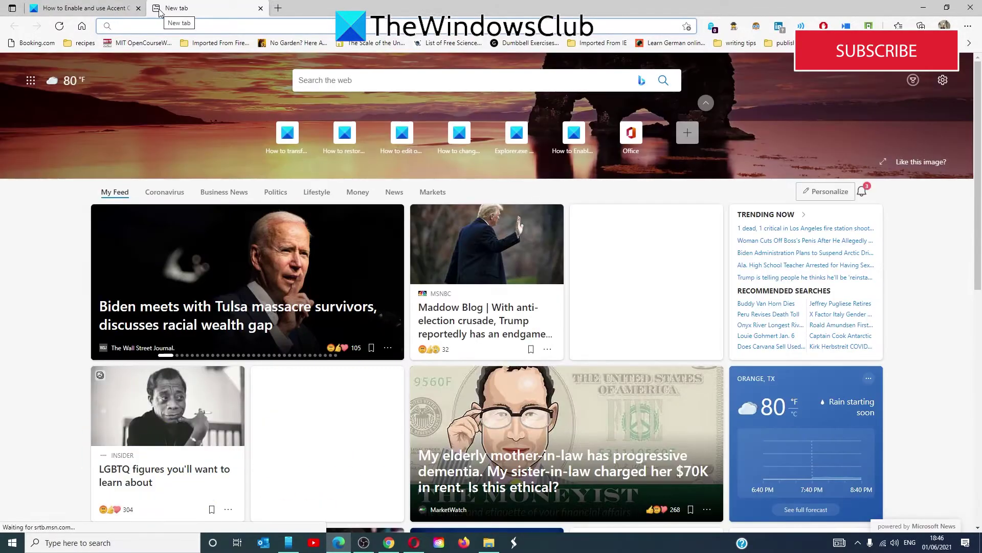
{"action": "type", "text": "edge"}
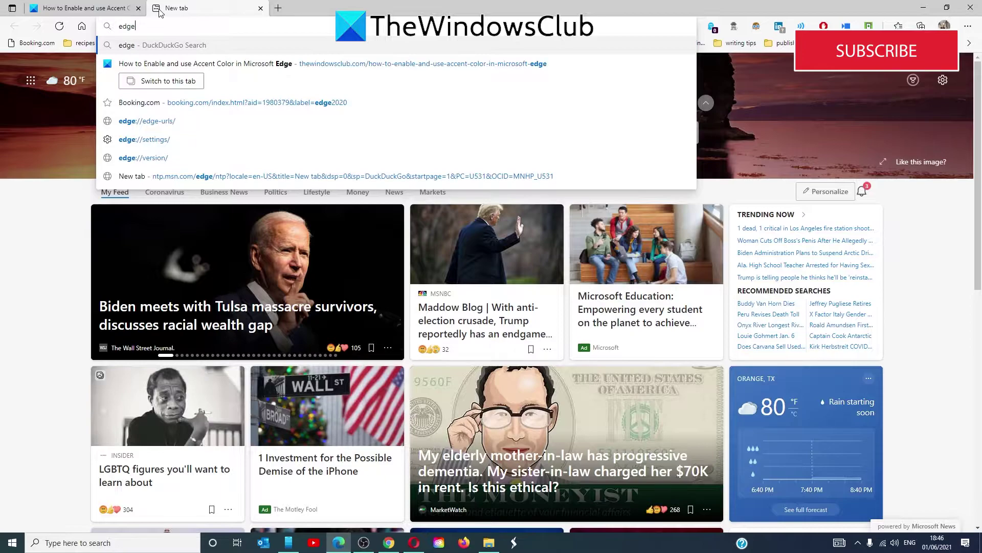
{"action": "type", "text": ":"}
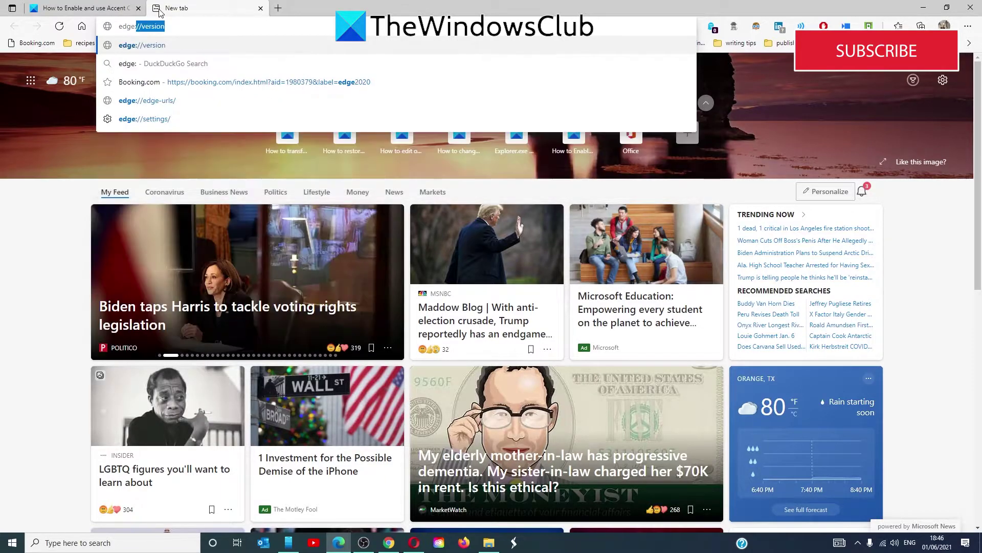
{"action": "type", "text": "//"}
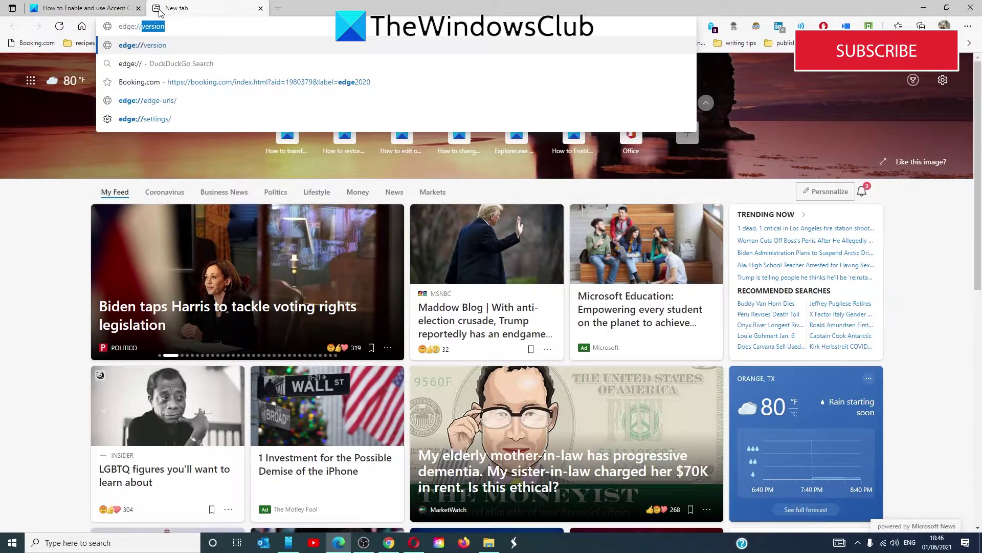
{"action": "type", "text": "flag"}
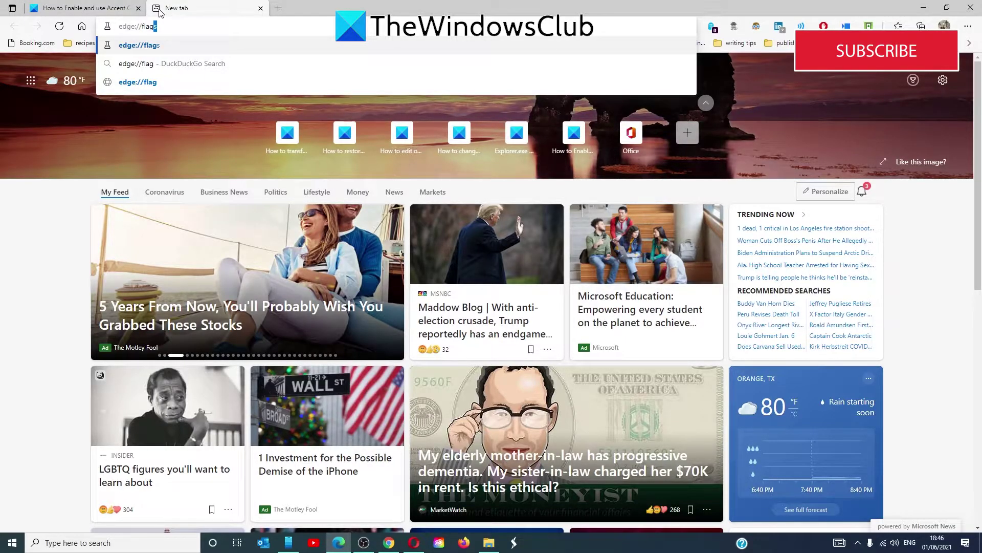
{"action": "key", "text": "Return"}
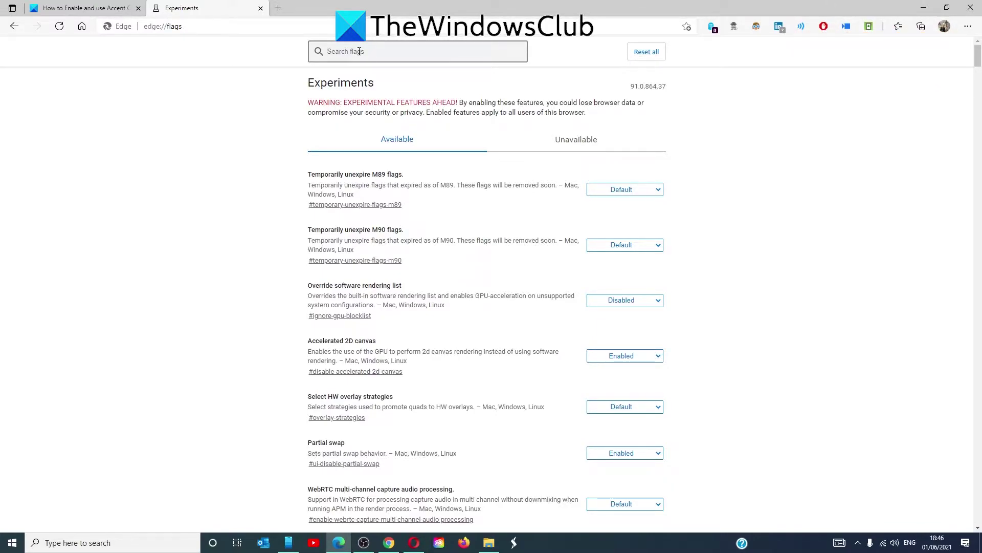
{"action": "type", "text": "dolor"}
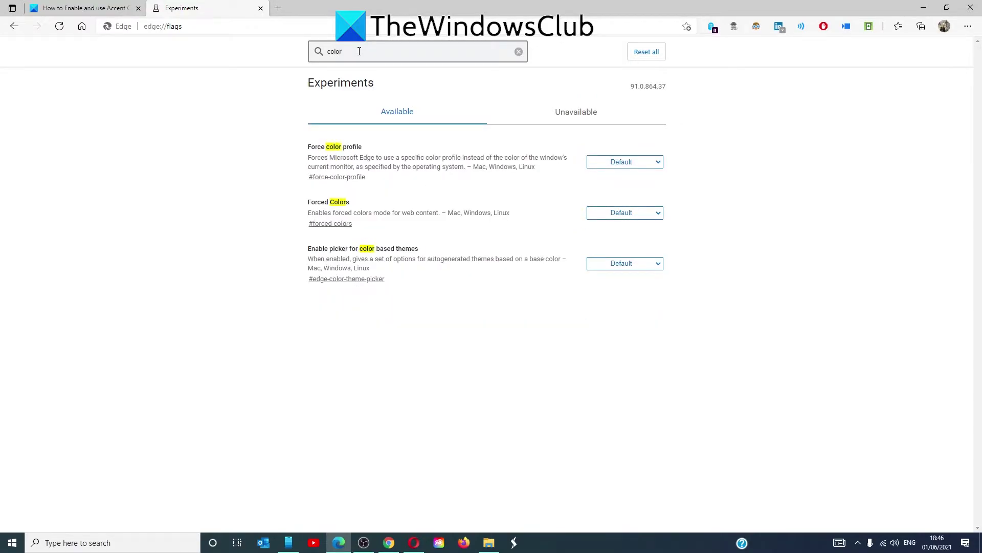
- Set the 'Enable picker for color based themes' flag to Enabled and restart Edge
{"action": "left_click", "coordinate": [659, 266]}
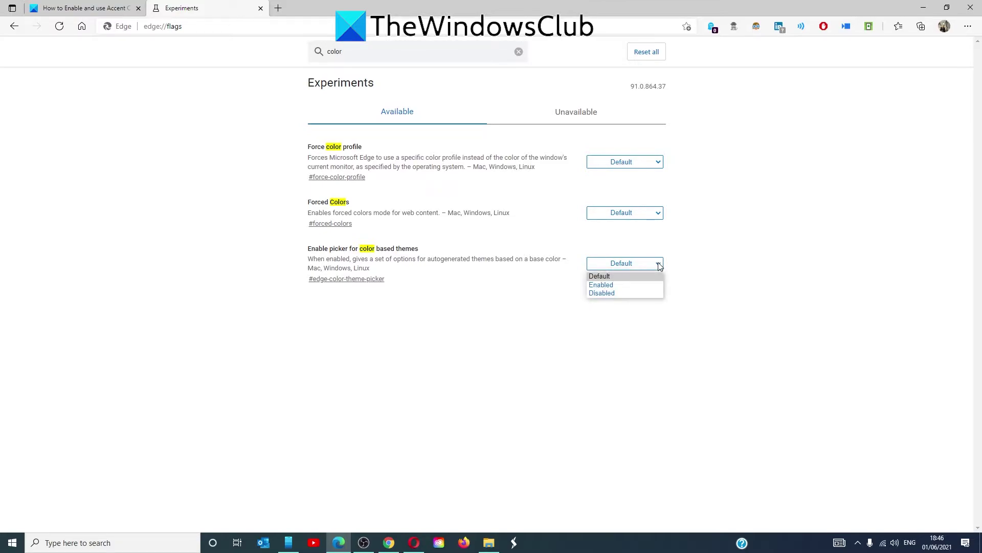
{"action": "left_click", "coordinate": [649, 289]}
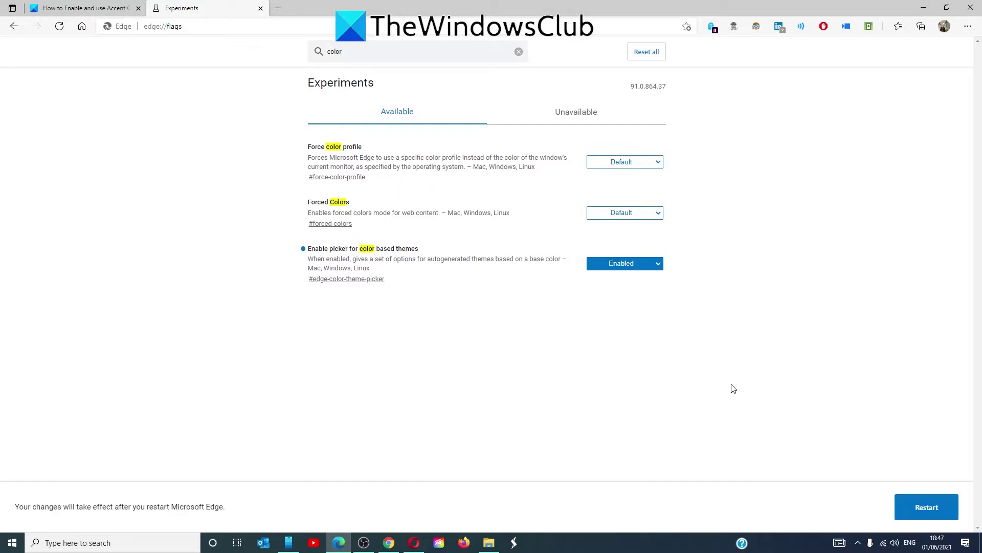
{"action": "left_click", "coordinate": [924, 509]}
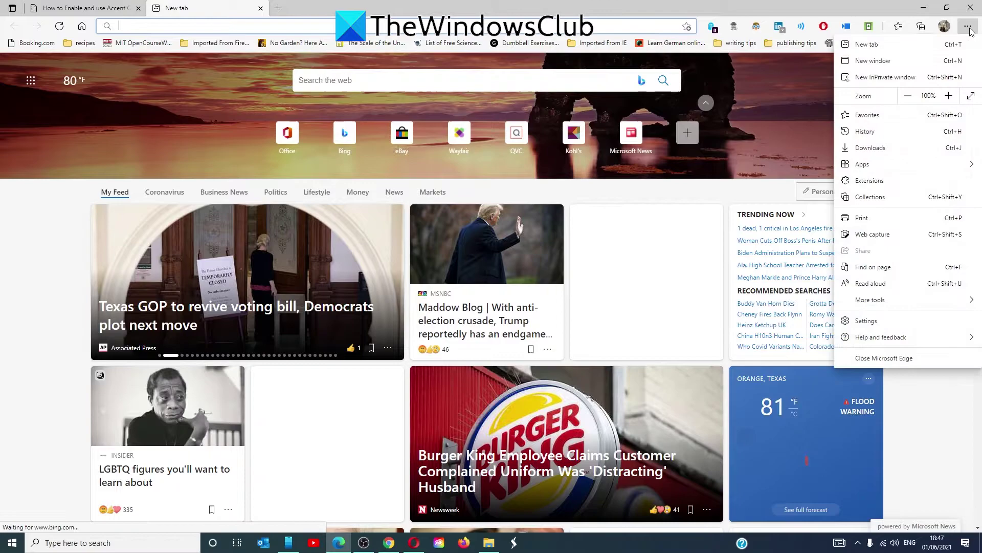
- In Settings > Appearance, try the Juicy plum and Spicy red themes
{"action": "left_click", "coordinate": [859, 321]}
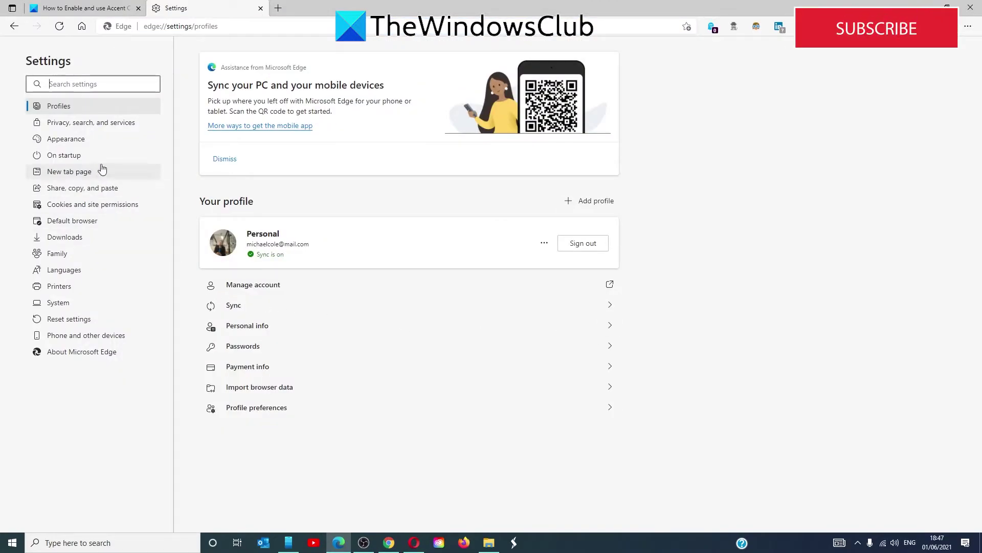
{"action": "left_click", "coordinate": [90, 141]}
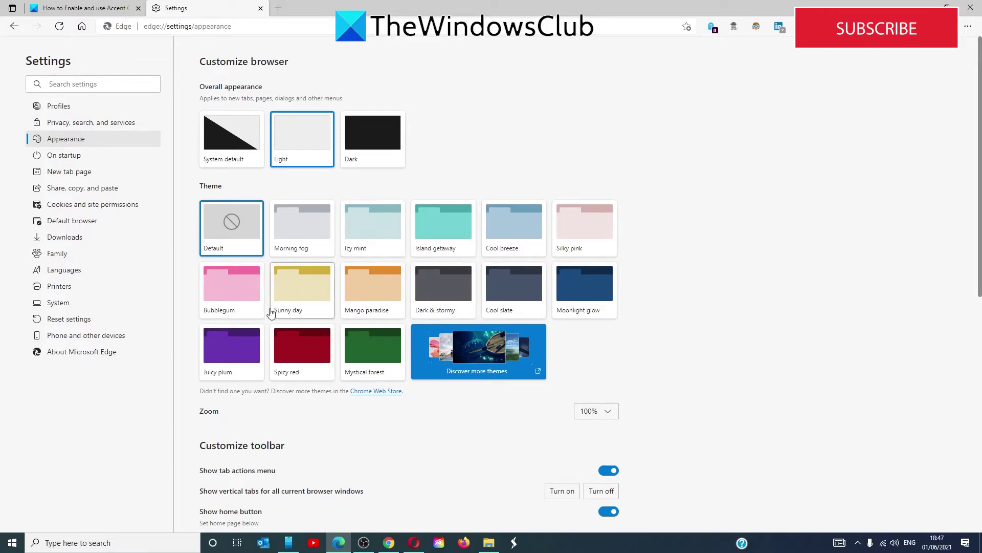
{"action": "left_click", "coordinate": [247, 350]}
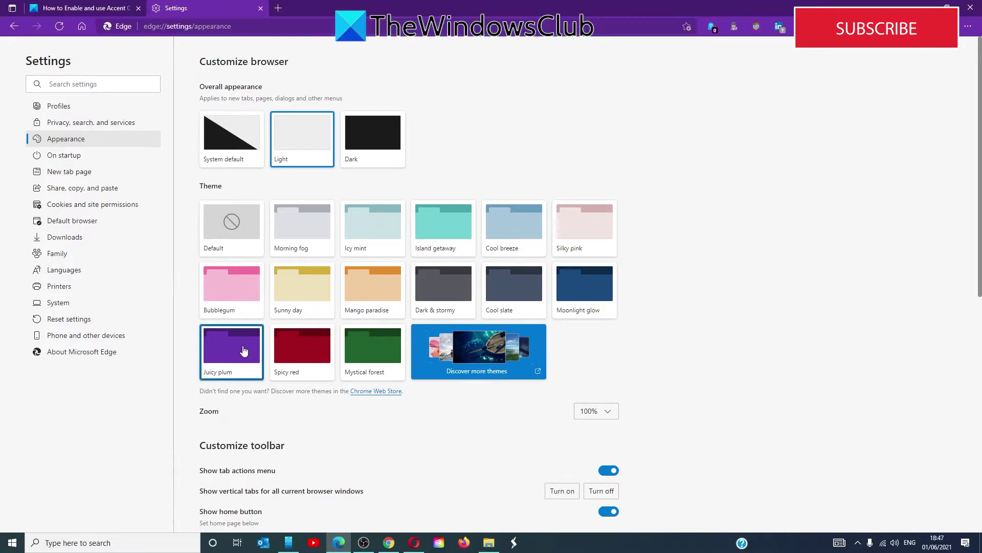
{"action": "left_click", "coordinate": [305, 352]}
- Try the Mystical forest, Moonlight glow, Cool slate and Dark & stormy themes
{"action": "left_click", "coordinate": [381, 354]}
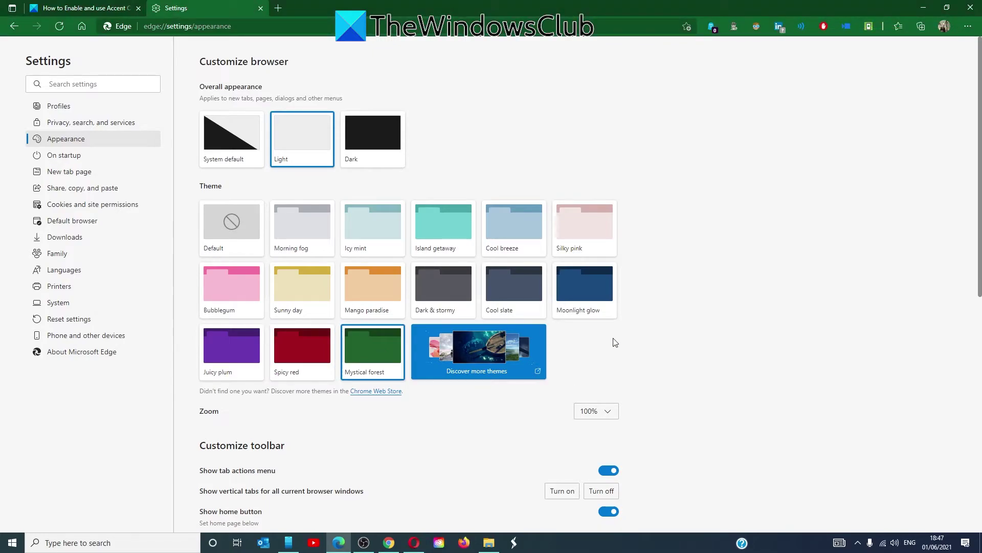
{"action": "left_click", "coordinate": [600, 303]}
{"action": "left_click", "coordinate": [526, 291]}
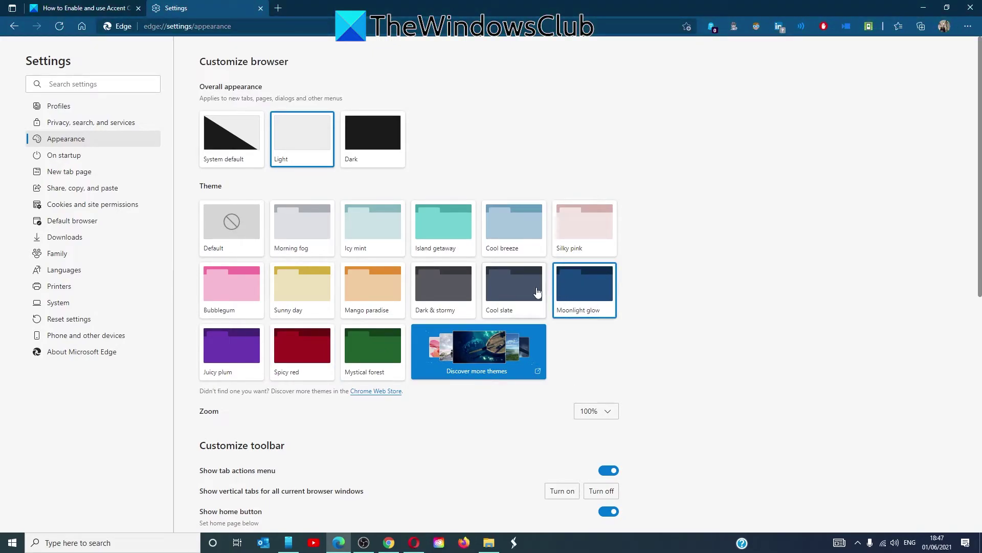
{"action": "left_click", "coordinate": [448, 293]}
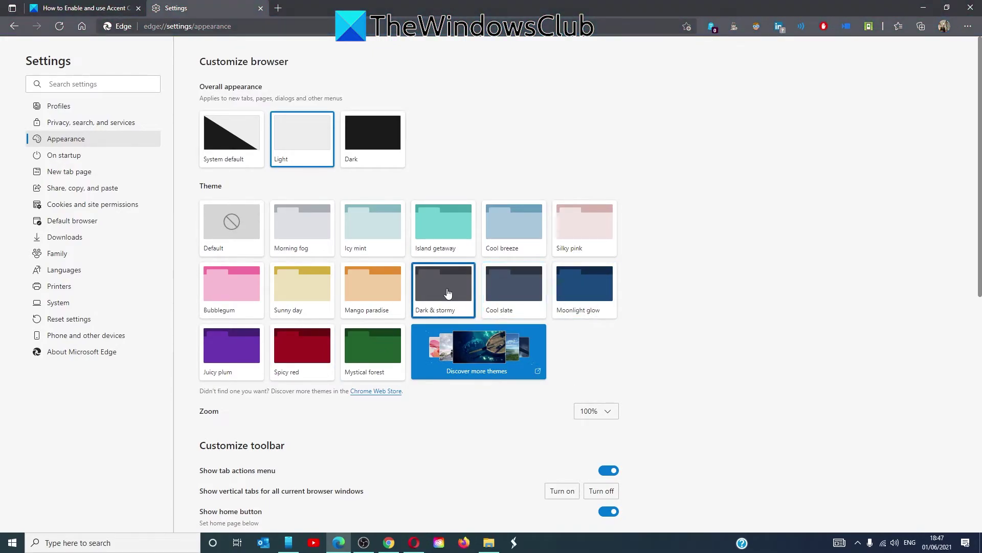
{"action": "left_click", "coordinate": [315, 352]}
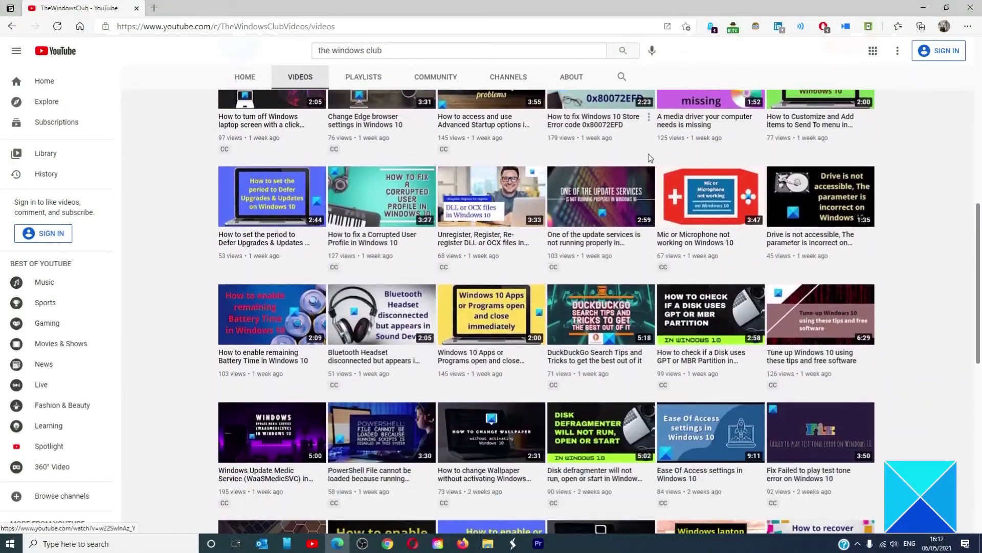
{"action": "scroll", "coordinate": [648, 157], "scroll_direction": "down", "scroll_amount": 2}
{"action": "scroll", "coordinate": [649, 158], "scroll_direction": "down", "scroll_amount": 2}
{"action": "scroll", "coordinate": [648, 157], "scroll_direction": "down", "scroll_amount": 2}
{"action": "scroll", "coordinate": [648, 158], "scroll_direction": "up", "scroll_amount": 1}
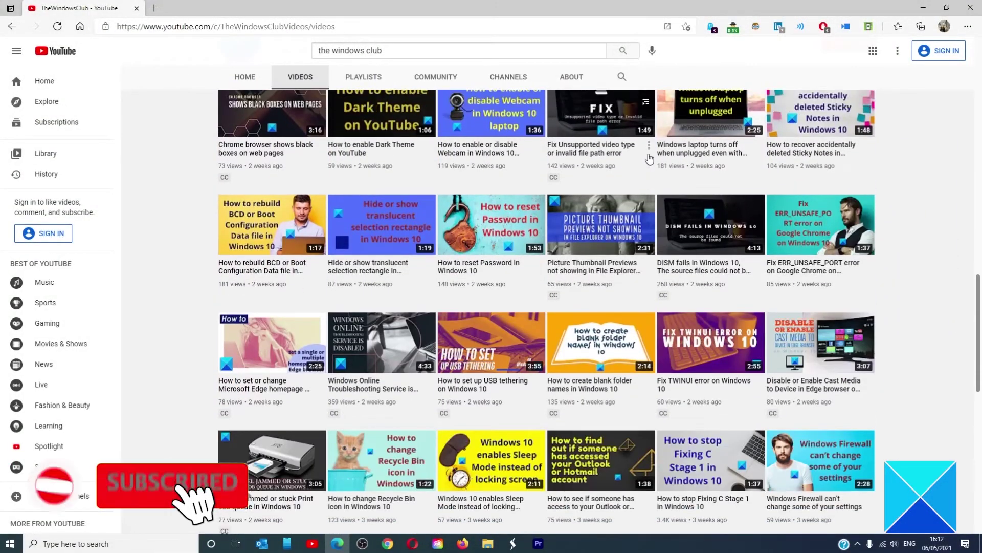
{"action": "scroll", "coordinate": [648, 159], "scroll_direction": "up", "scroll_amount": 3}
{"action": "scroll", "coordinate": [649, 158], "scroll_direction": "up", "scroll_amount": 1}
{"action": "scroll", "coordinate": [649, 156], "scroll_direction": "up", "scroll_amount": 3}
{"action": "scroll", "coordinate": [649, 156], "scroll_direction": "up", "scroll_amount": 3}
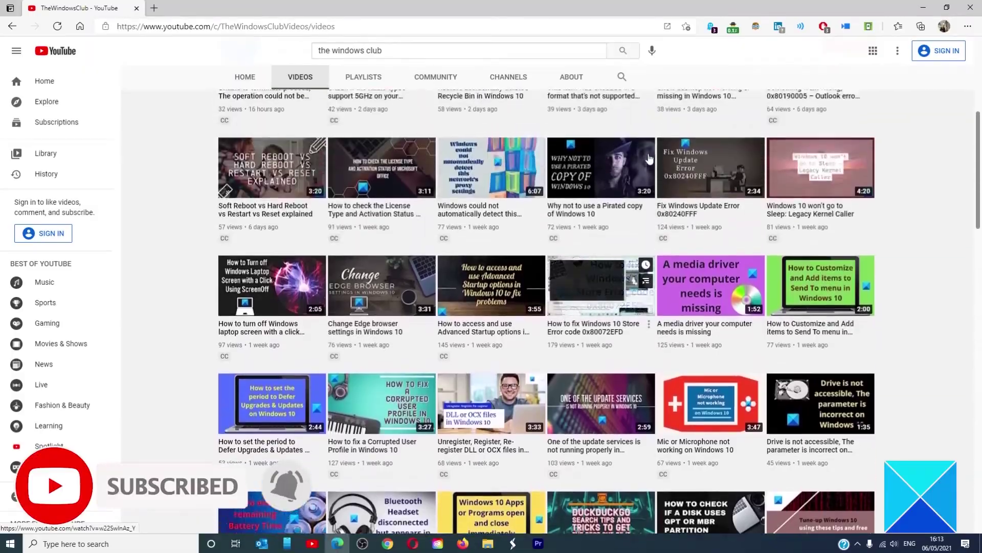